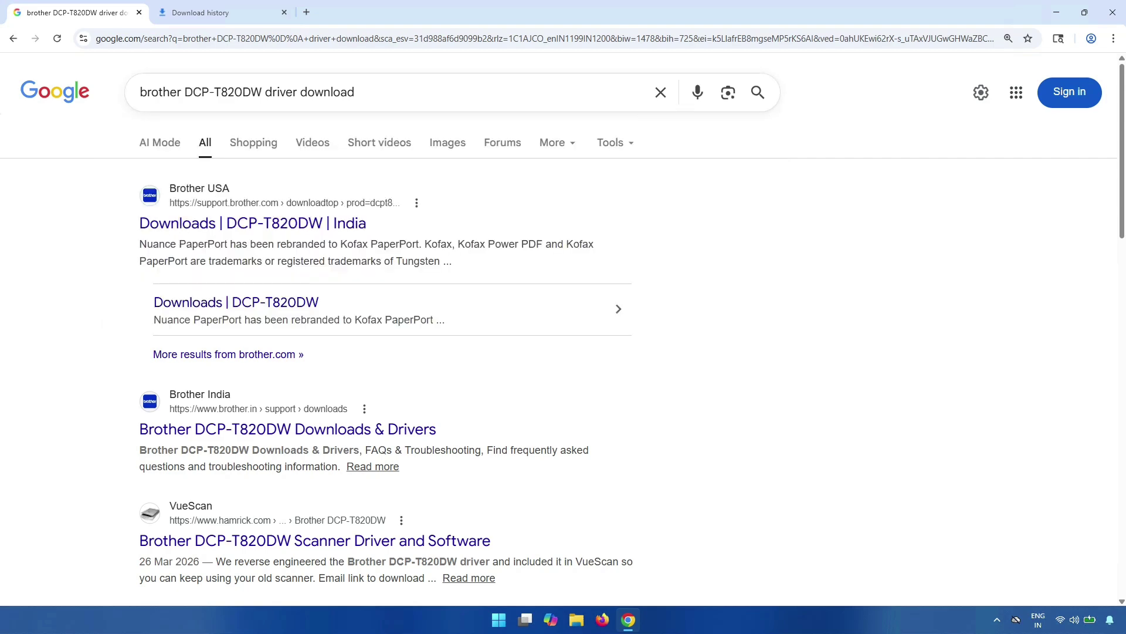
Step: Open the Brother USA support result with the DCP-T820DW downloads for India
triple_click(200, 93)
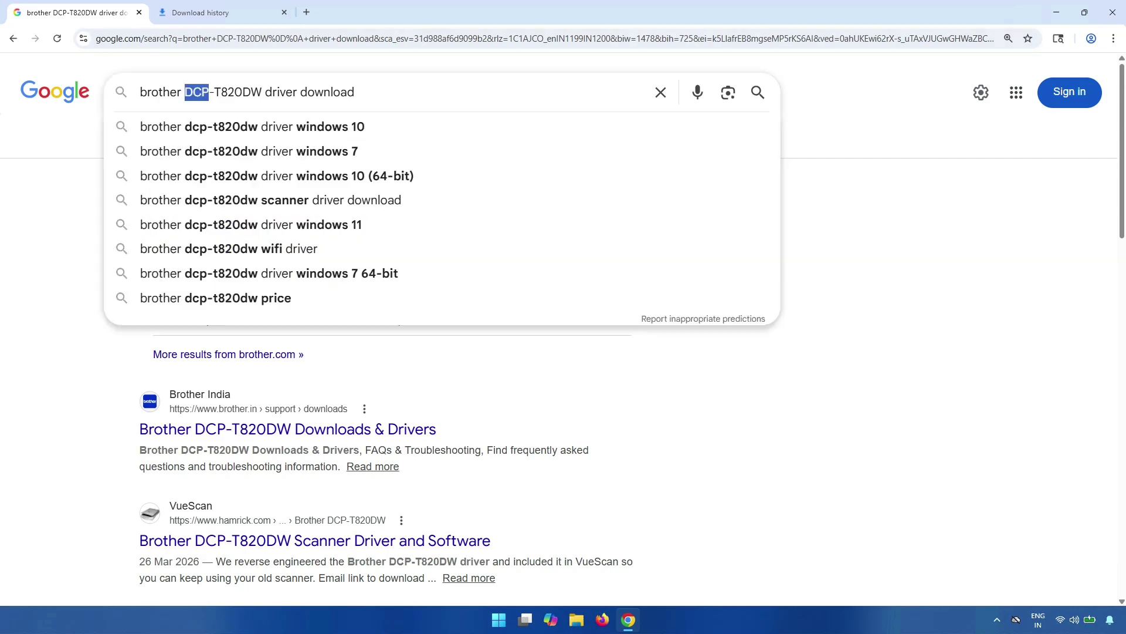
key(Escape)
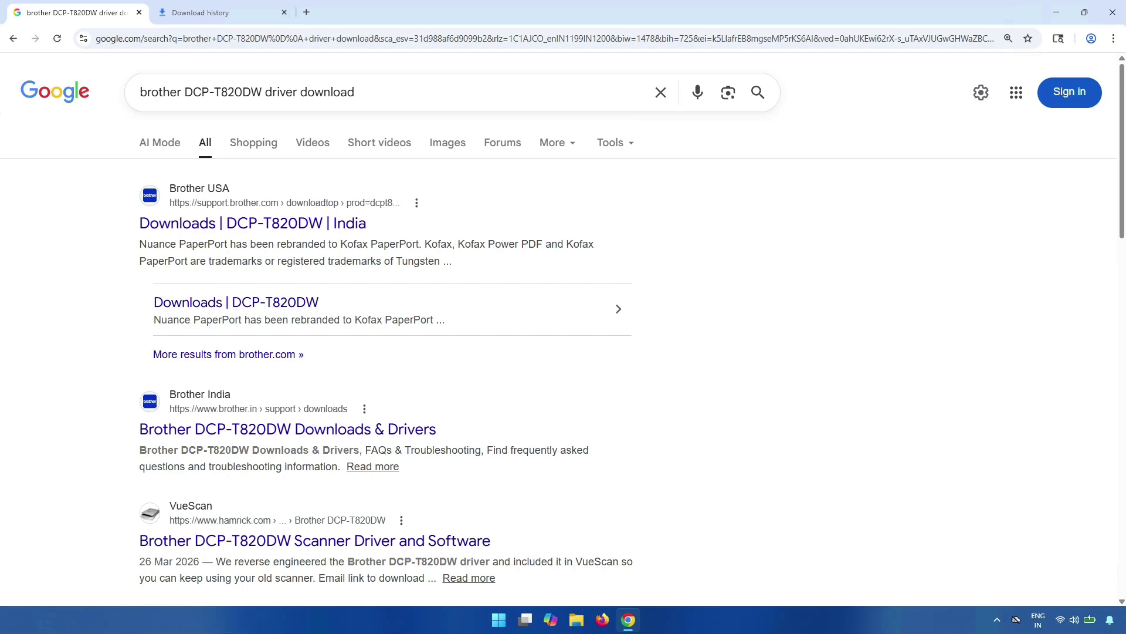
click(253, 223)
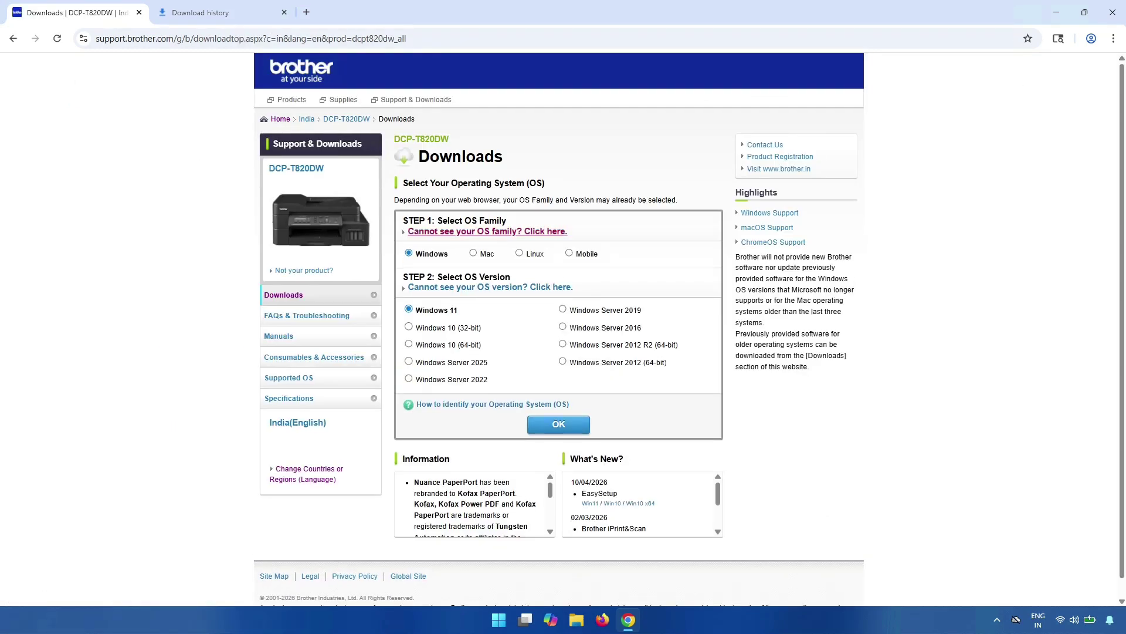
Step: Choose Windows as the OS family and Windows 11 as the version, and open the list of downloads
click(473, 253)
click(524, 252)
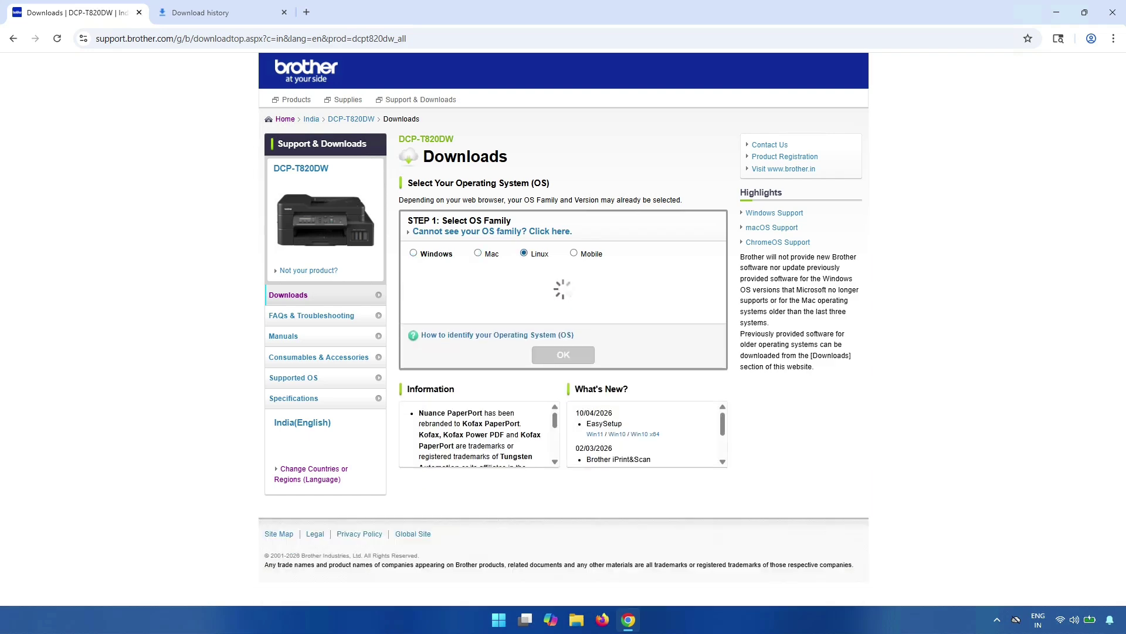
click(574, 253)
key(Right)
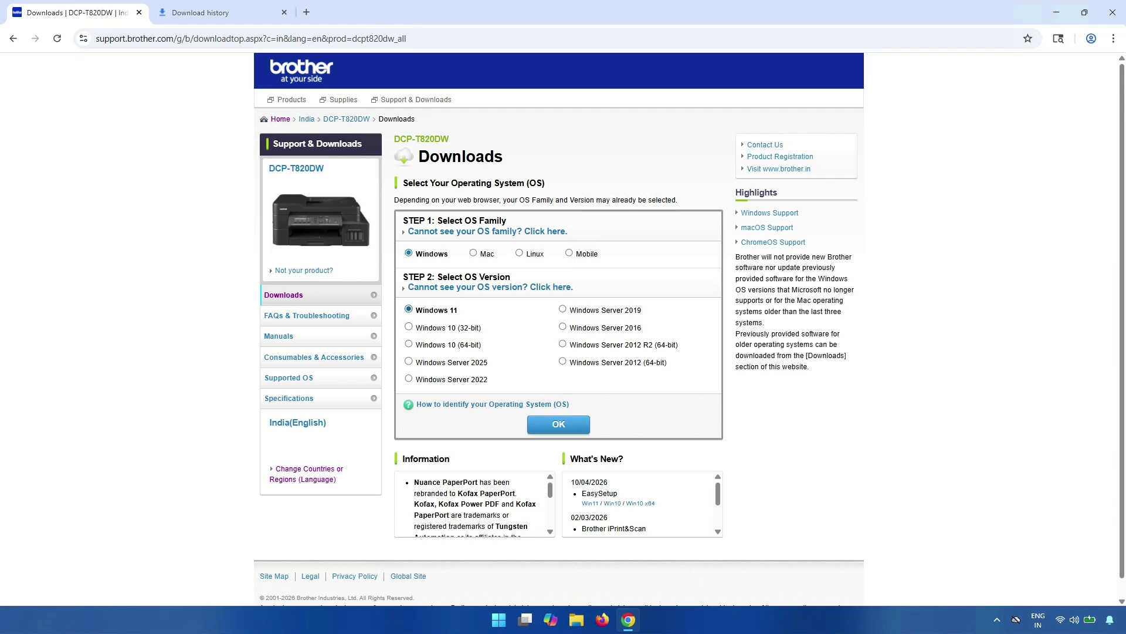
drag(460, 327, 488, 362)
drag(666, 362, 607, 344)
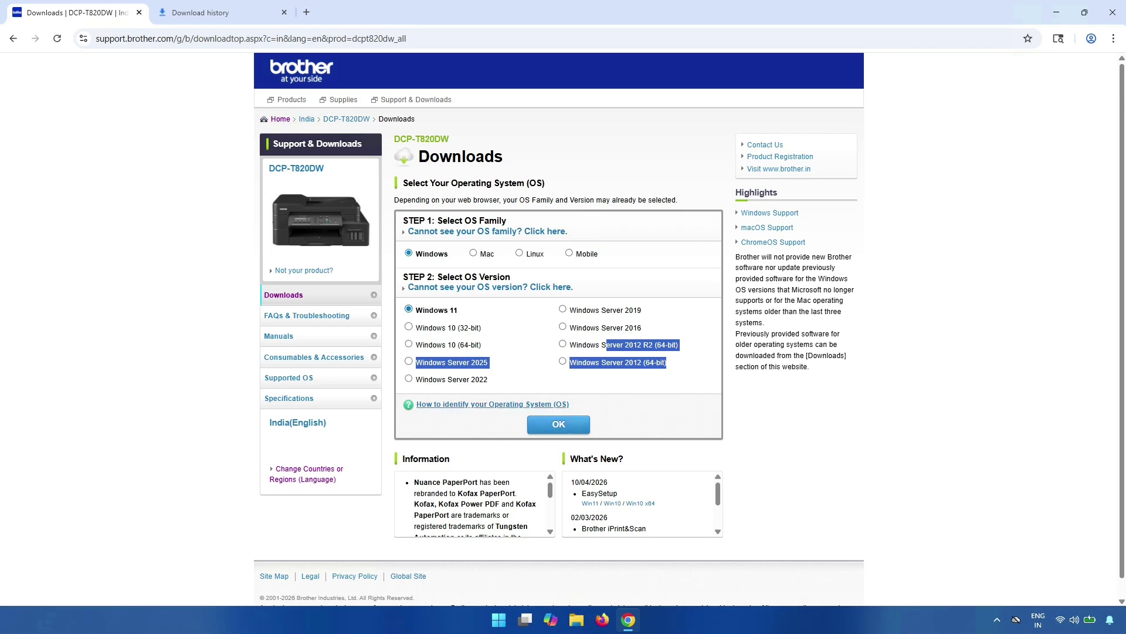
key(F5)
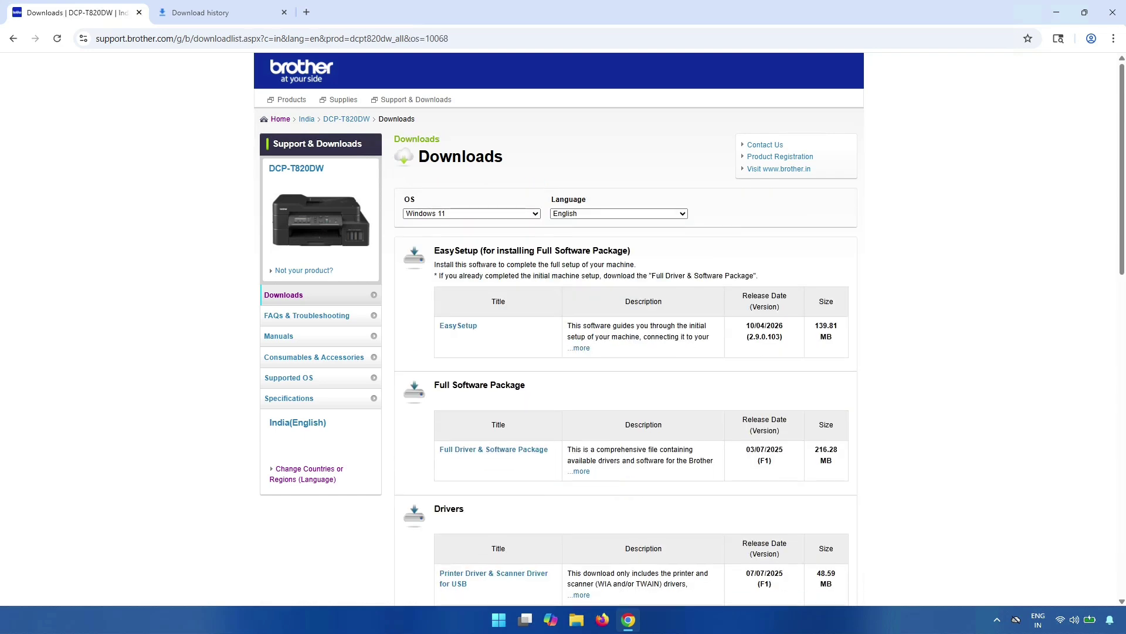
Step: Examine the EasySetup, Full Software Package and Drivers sections of the Windows 11 download list
scroll(689, 329, down, 1)
drag(434, 190, 636, 204)
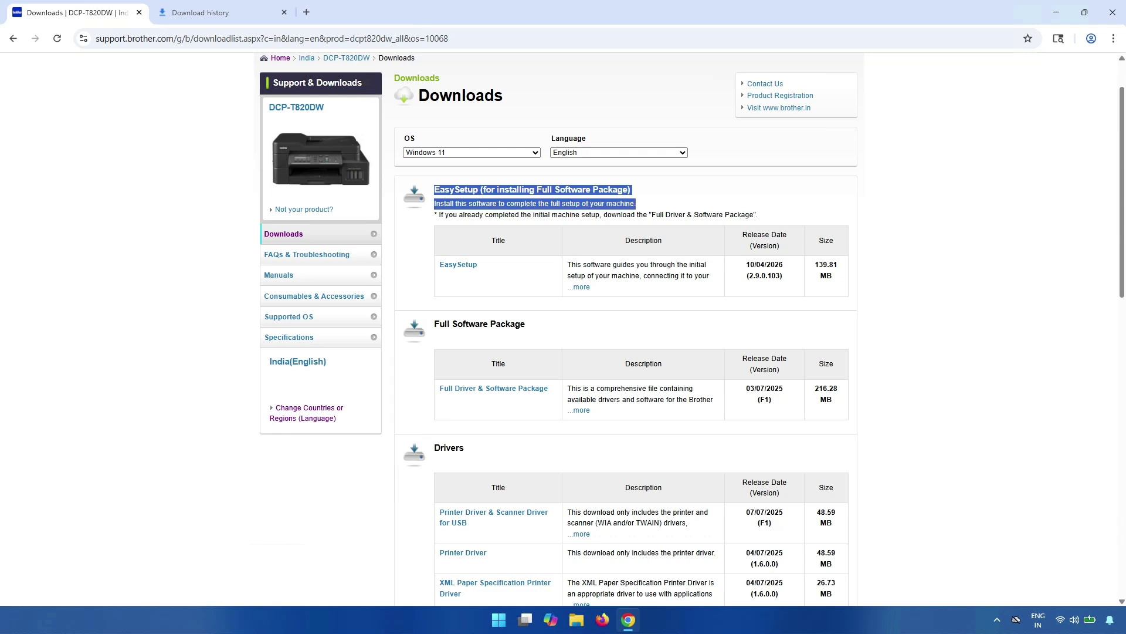
drag(434, 324, 526, 324)
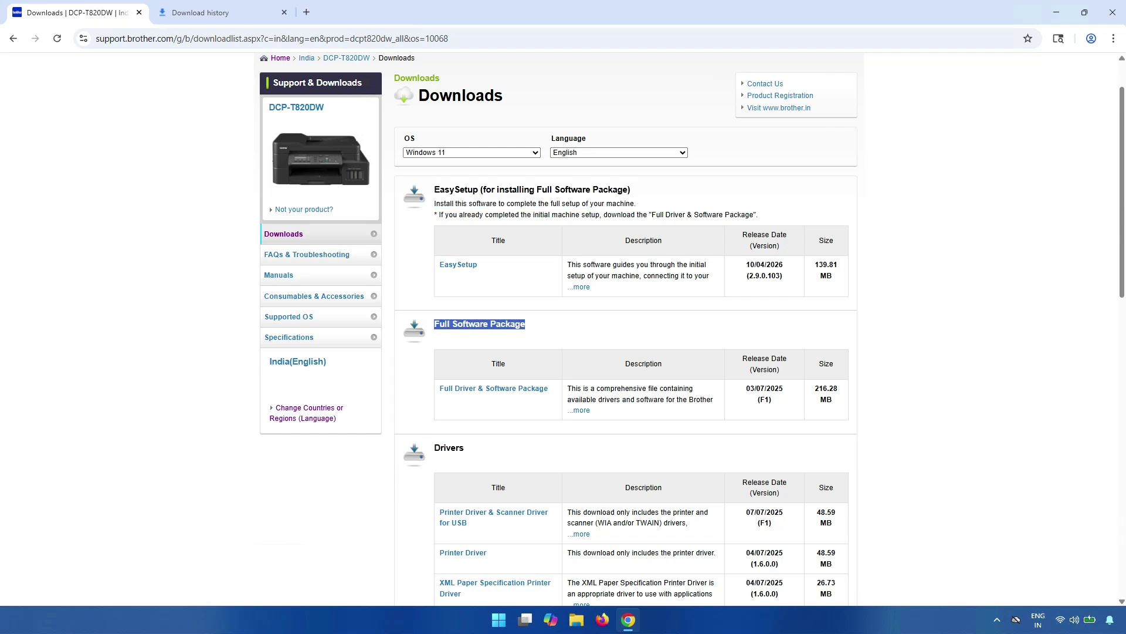
drag(435, 346, 548, 389)
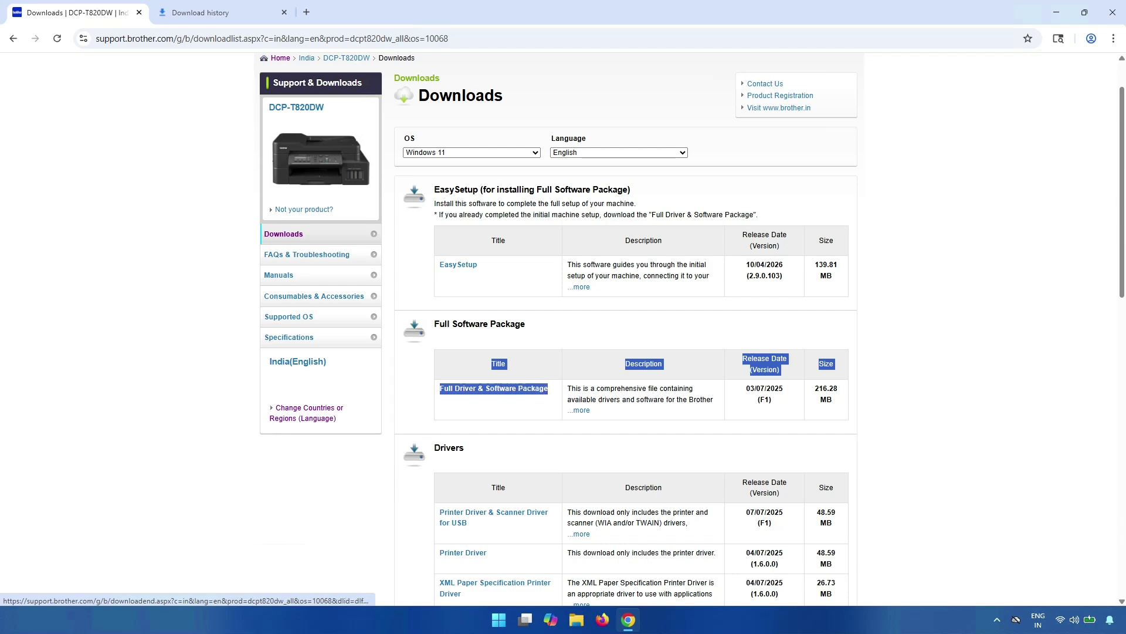
scroll(548, 389, down, 1)
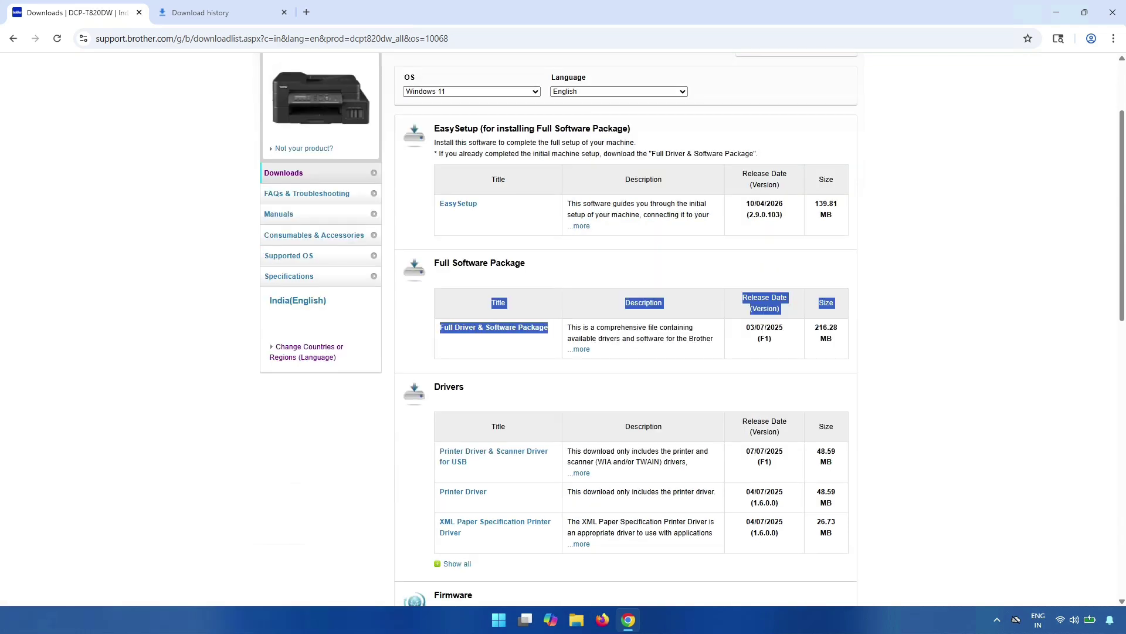
scroll(625, 329, down, 1)
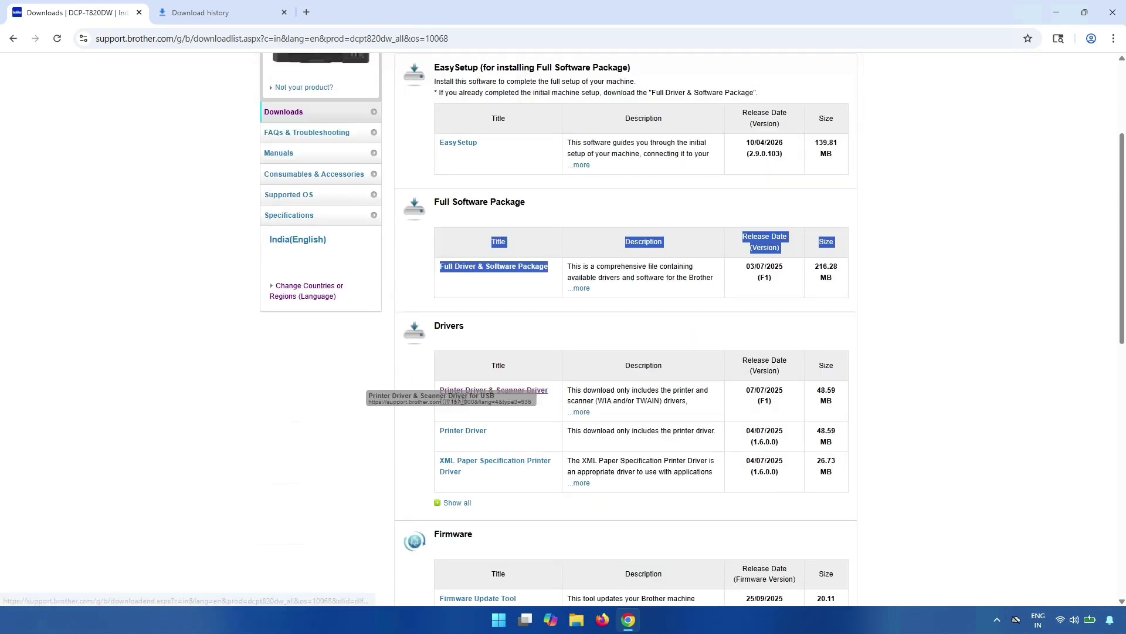
drag(439, 390, 467, 401)
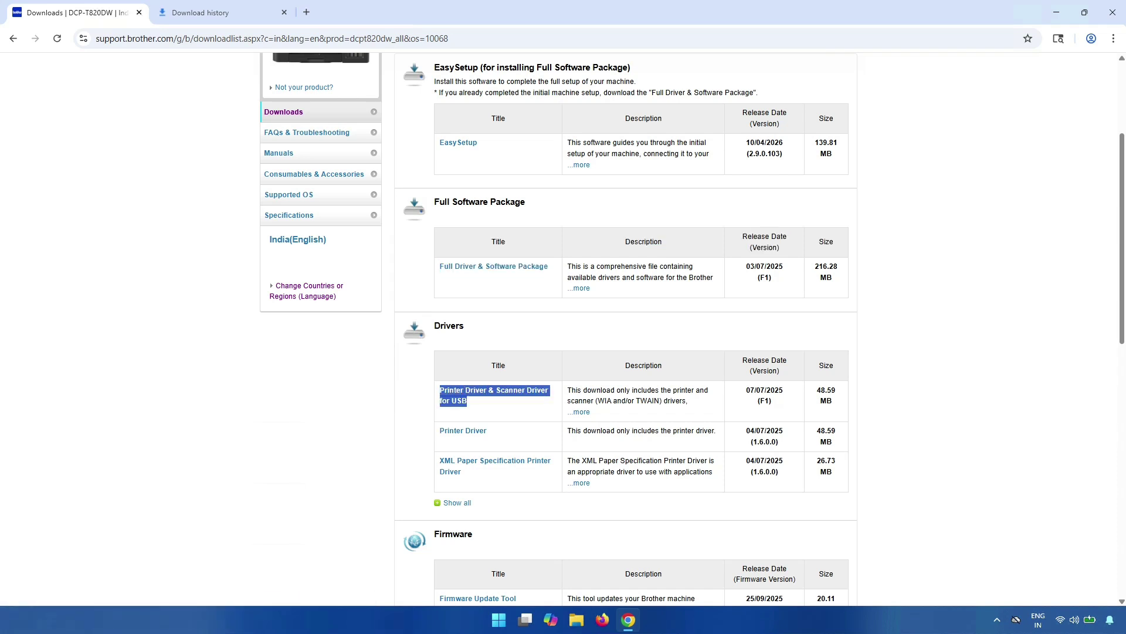
drag(465, 327, 434, 326)
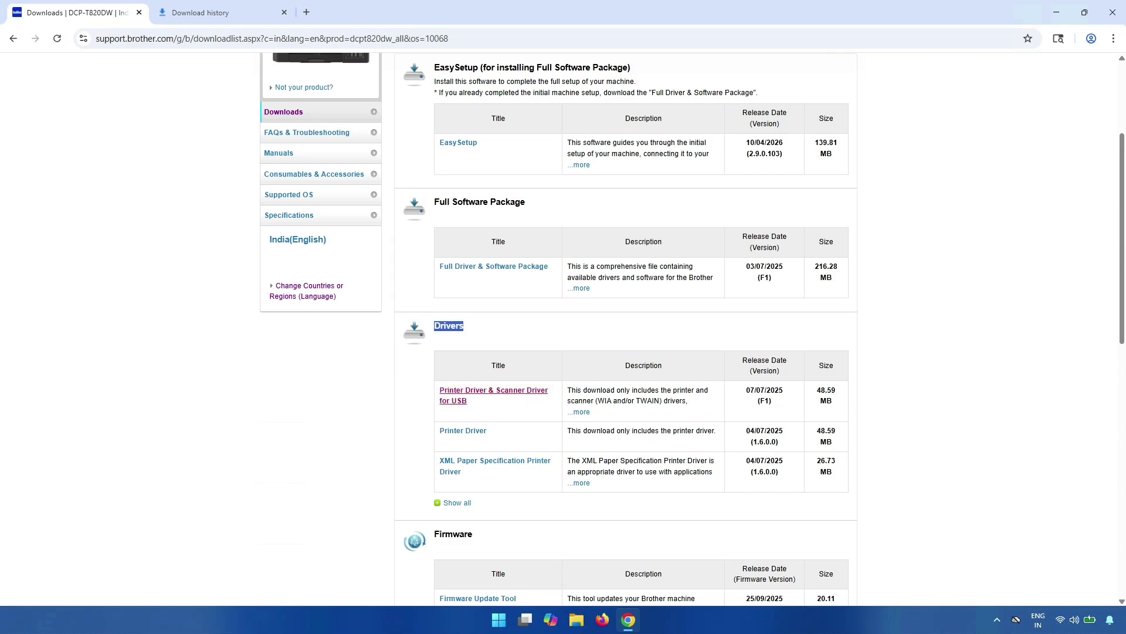
Step: Download the Printer Driver & Scanner Driver for USB, agreeing to the EULA, and show the downloaded file in its folder
click(481, 391)
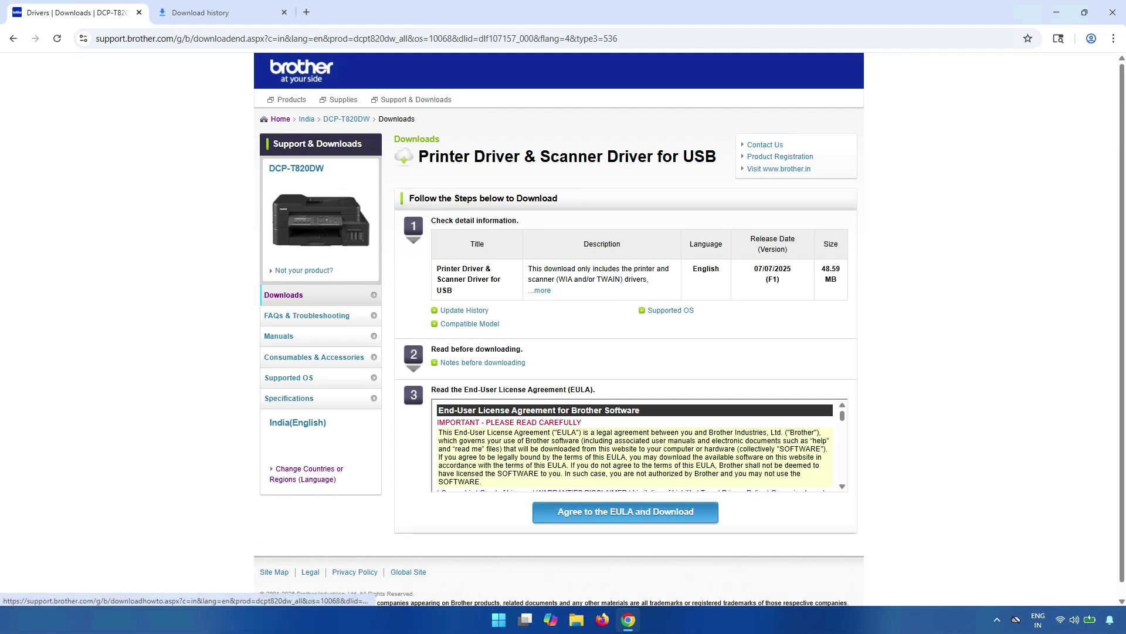
click(625, 511)
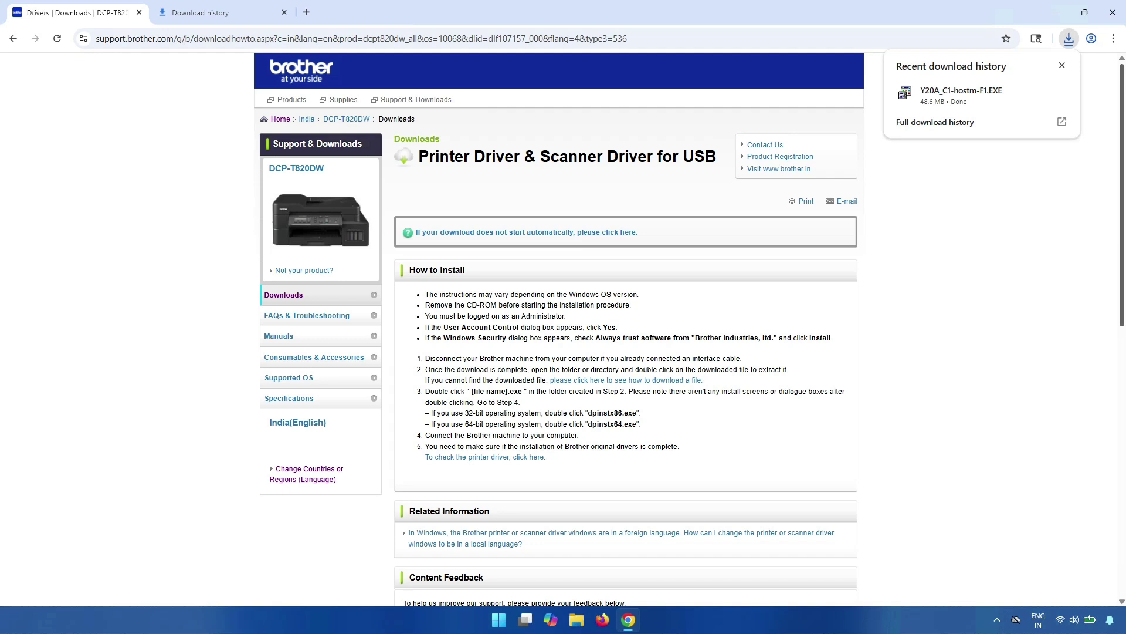
click(1068, 38)
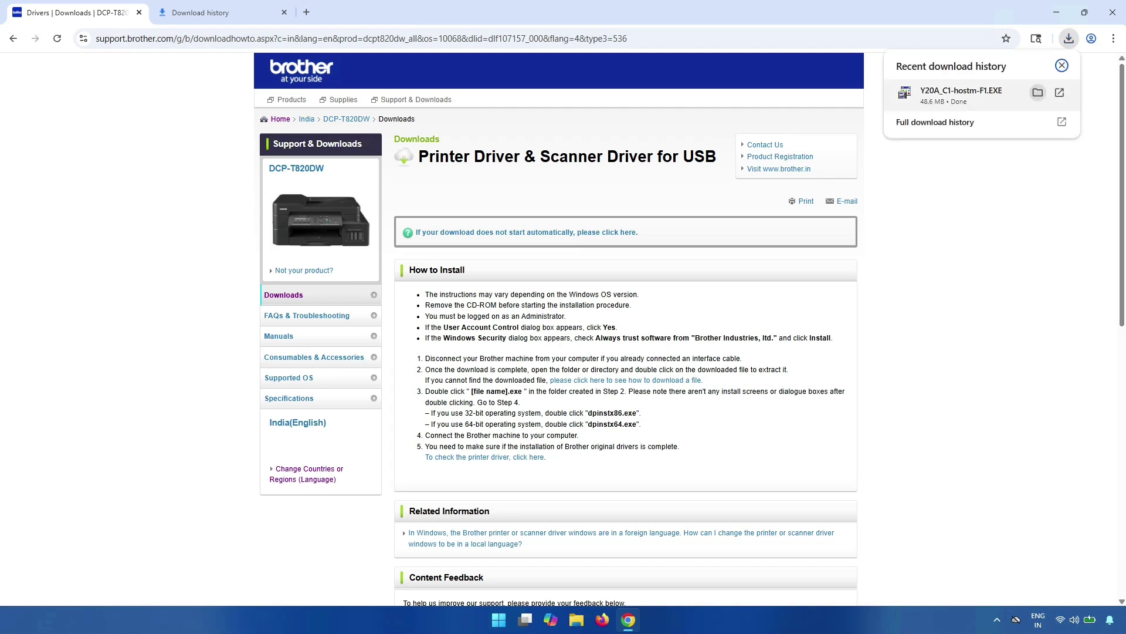
click(1037, 92)
click(1038, 93)
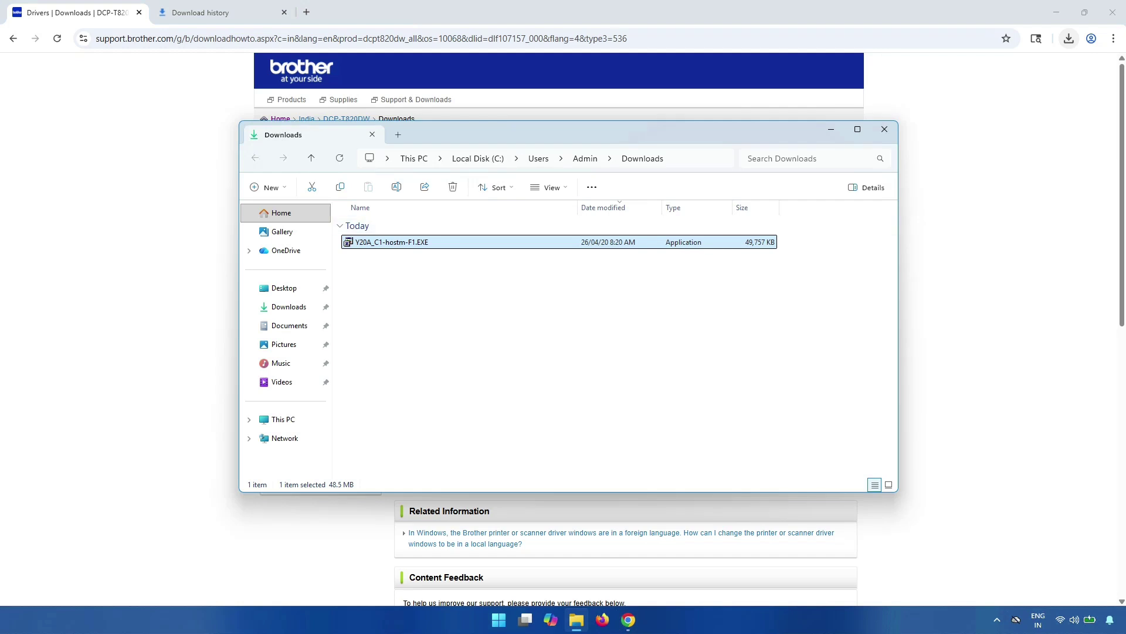
Step: Copy Y20A_C1-hostm-F1.EXE from the Downloads folder to the desktop and move its icon to a free spot
right_click(449, 243)
click(512, 257)
key(super+Down)
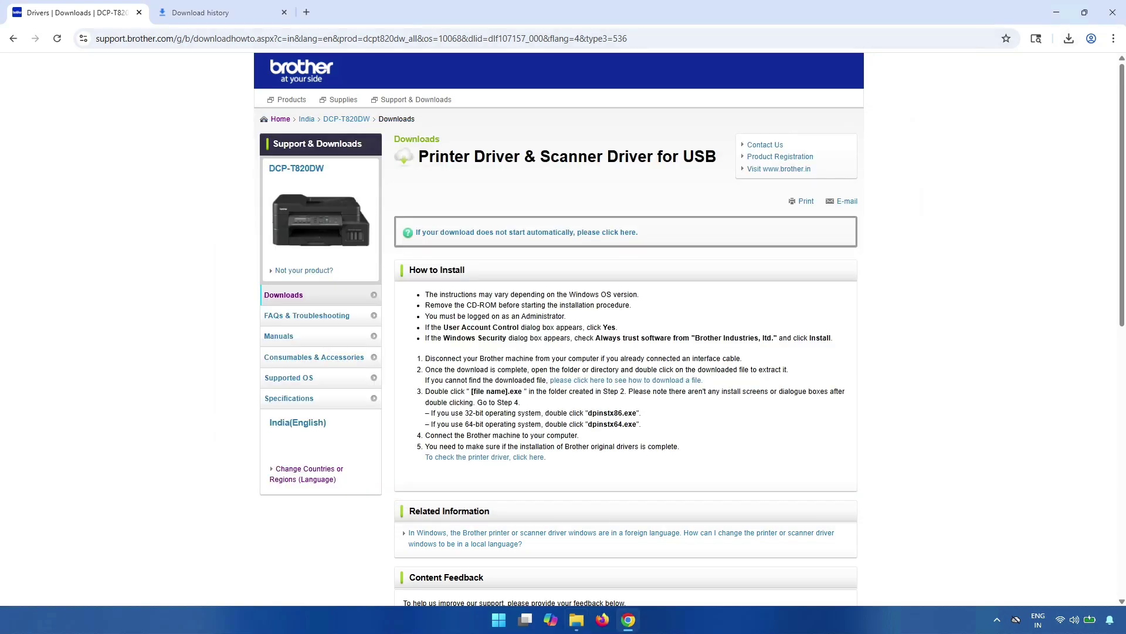
click(1056, 11)
right_click(143, 76)
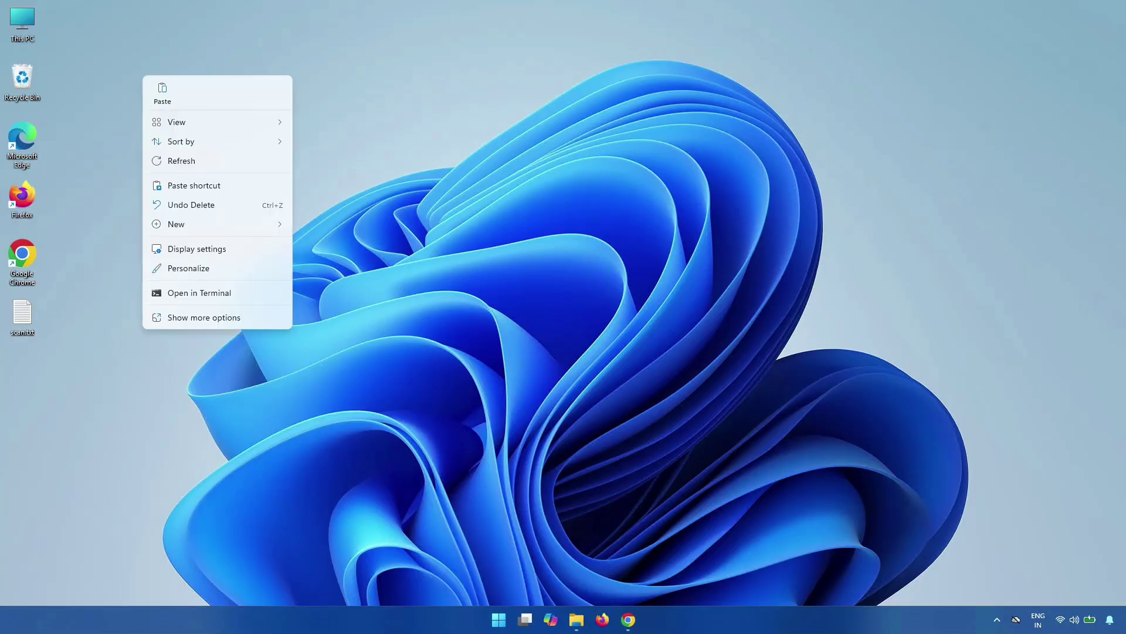
click(162, 93)
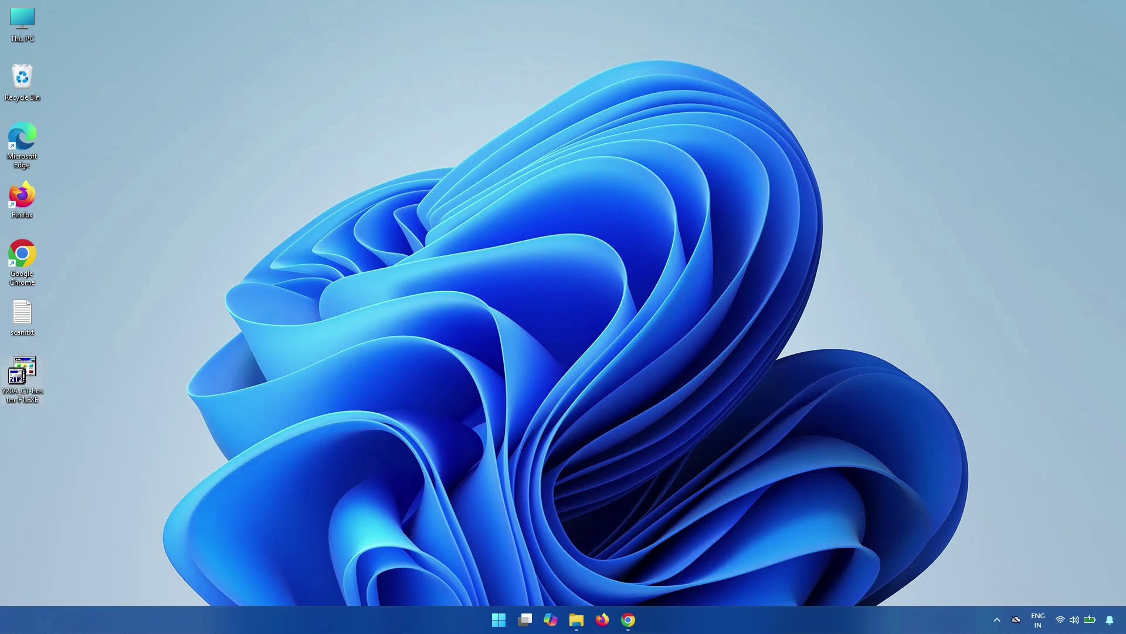
drag(23, 373, 156, 84)
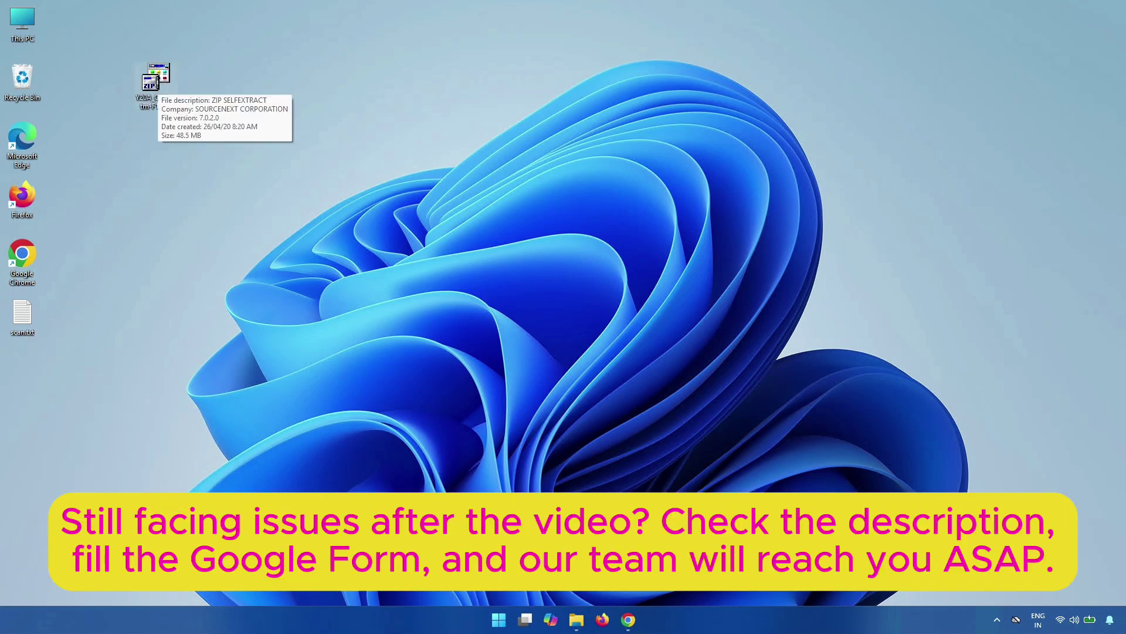
Step: Run the driver package on the desktop to extract it and place the extracted gdi folder beside it
right_click(157, 81)
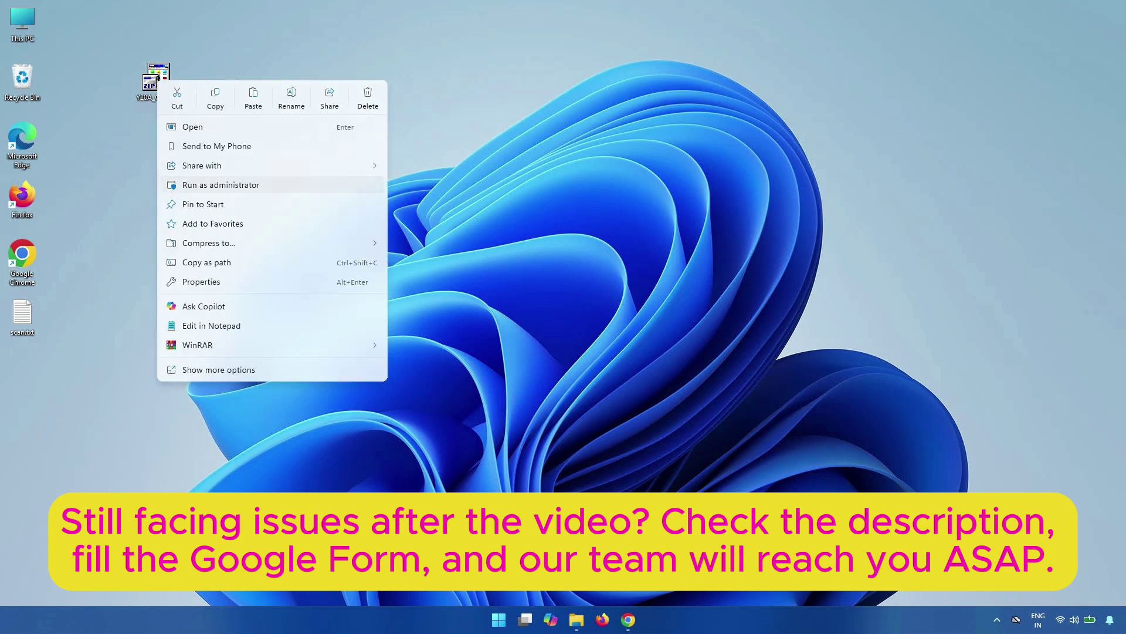
click(193, 127)
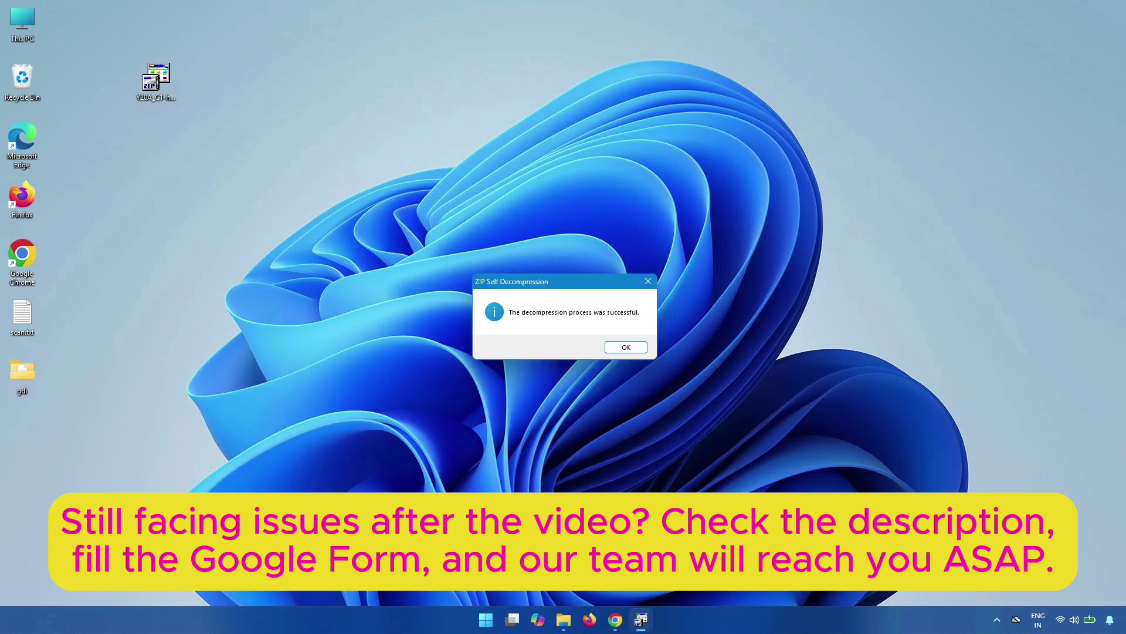
click(625, 347)
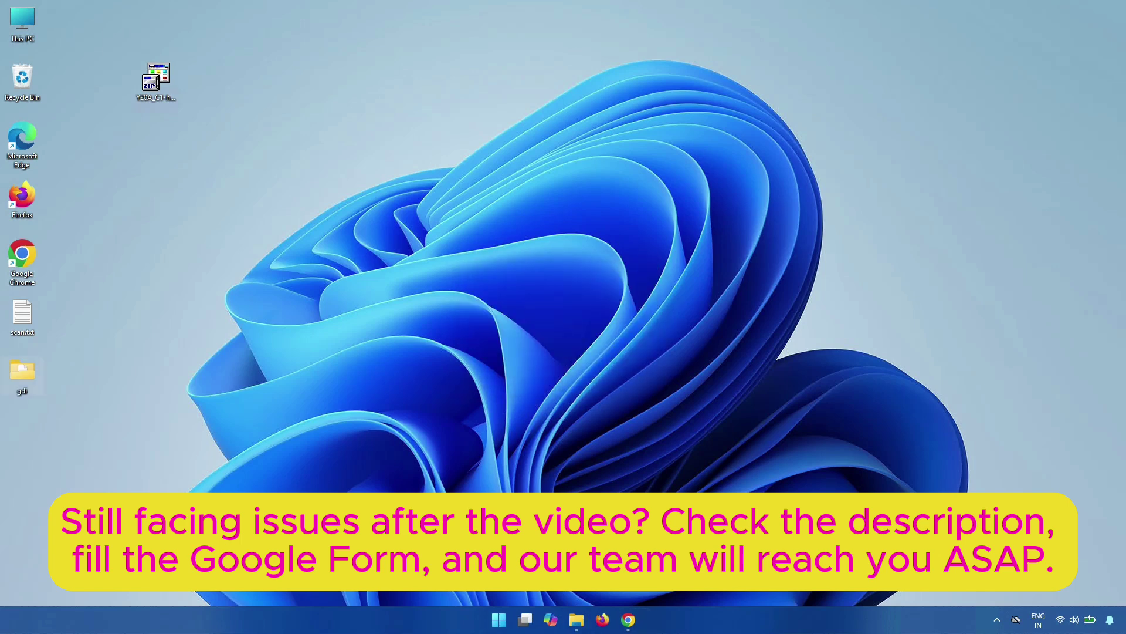
drag(23, 373, 245, 80)
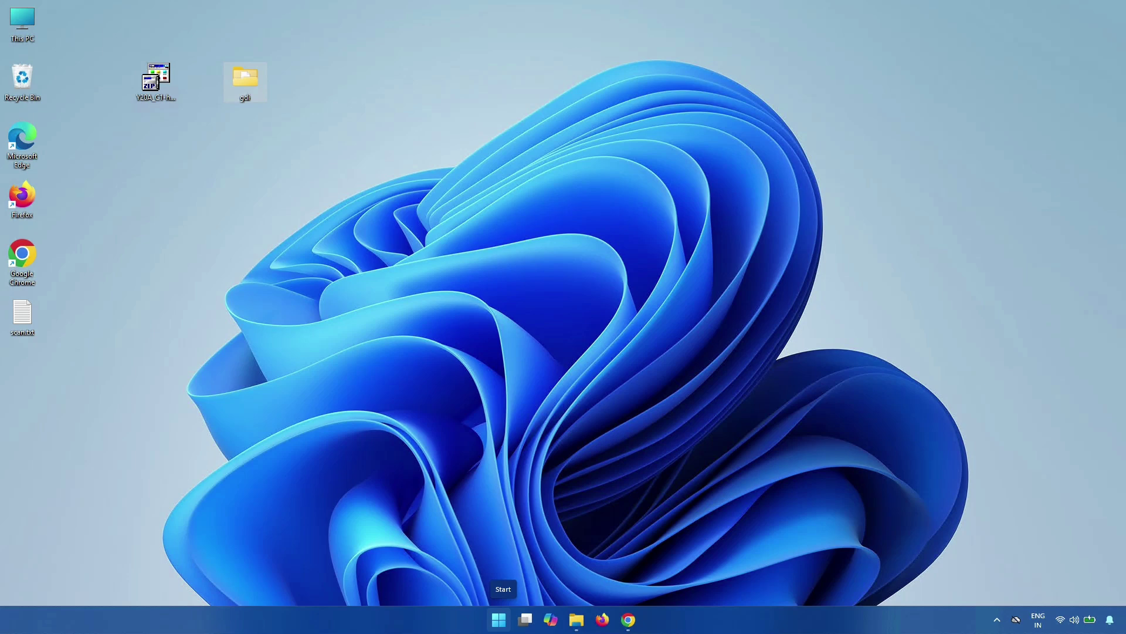
mouse_move(245, 88)
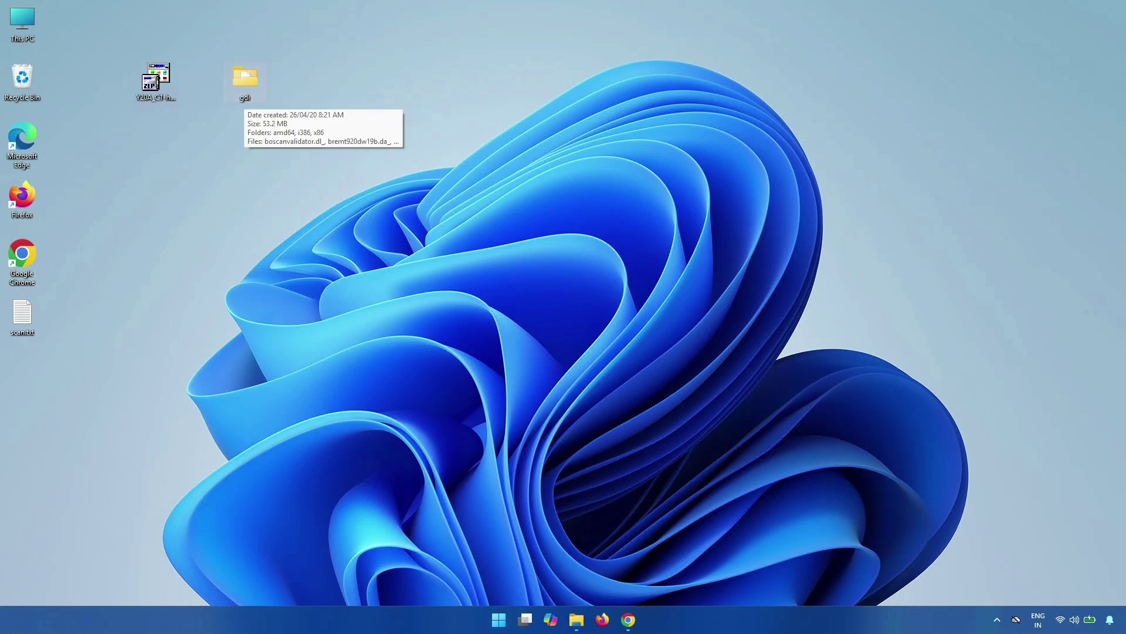
Step: Open the Printers & scanners page in Windows Settings and start adding a new printer manually
click(499, 619)
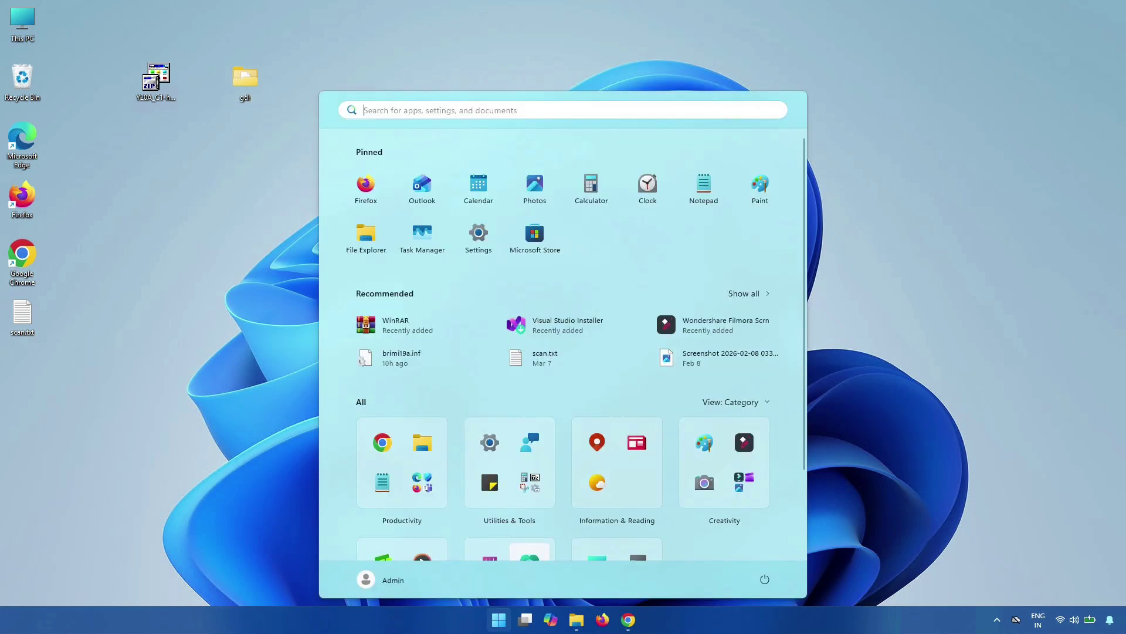
click(479, 234)
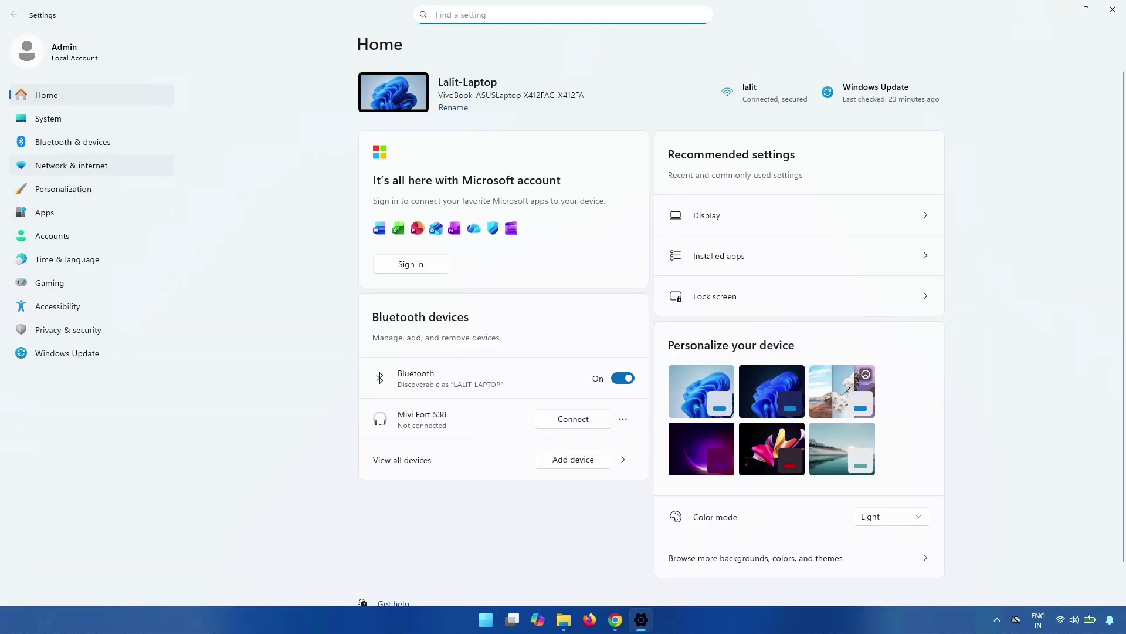
click(73, 142)
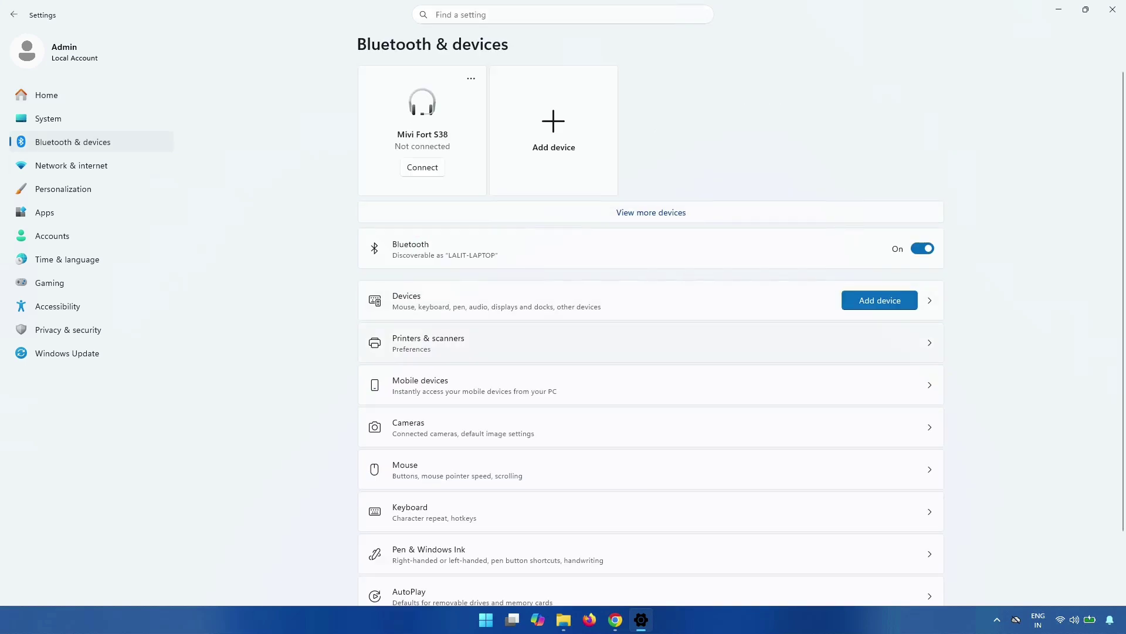
click(587, 343)
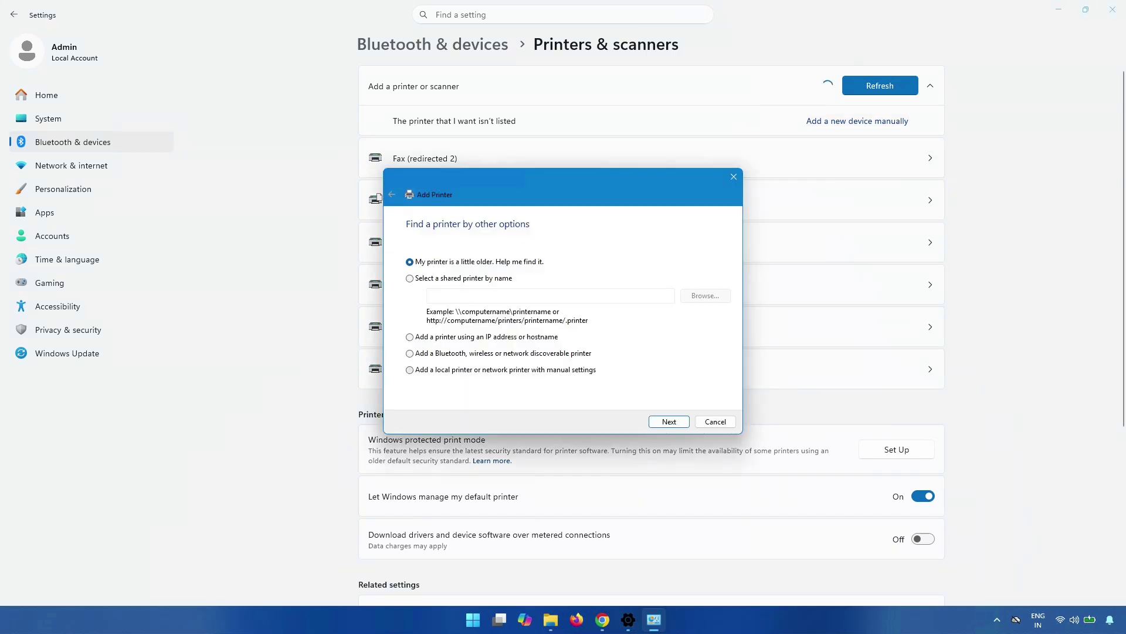
Step: Add a local printer with manual settings, using the existing port LPT1: (Printer Port)
click(410, 370)
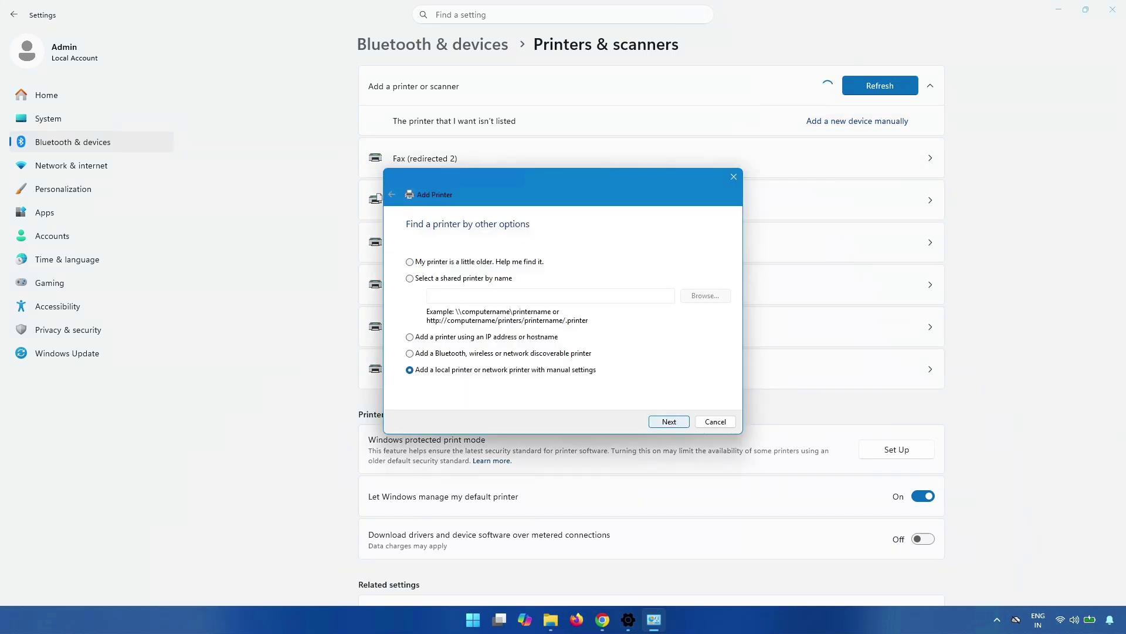
key(Return)
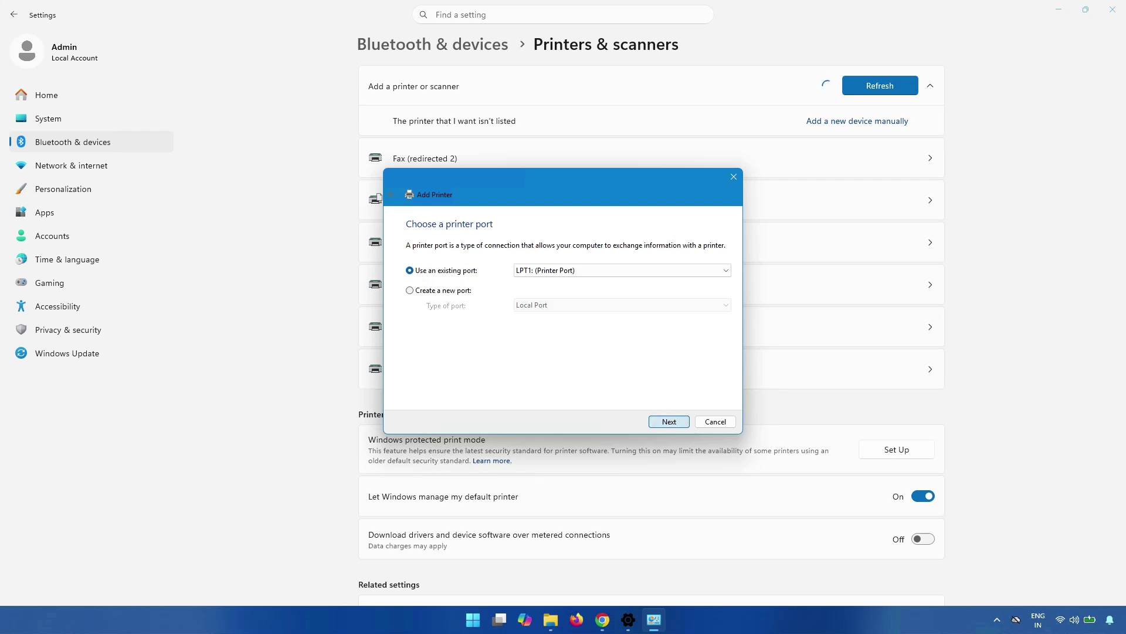
click(668, 421)
Step: Load the printer driver from disk using brimi19b.inf in the gdi folder on the desktop
click(697, 378)
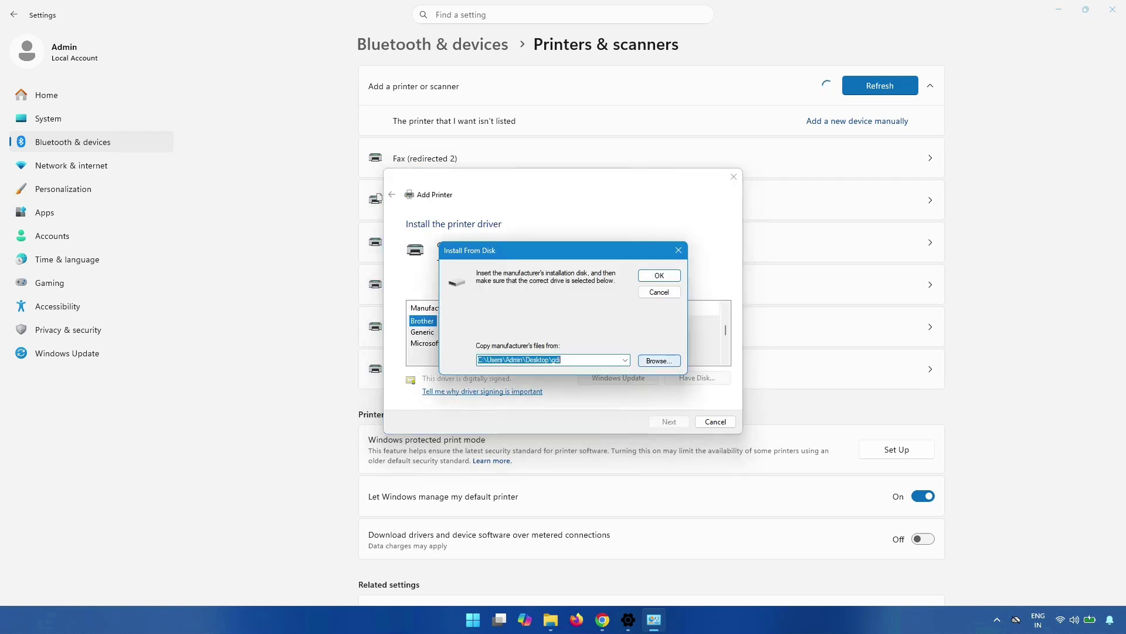
key(Tab)
key(Return)
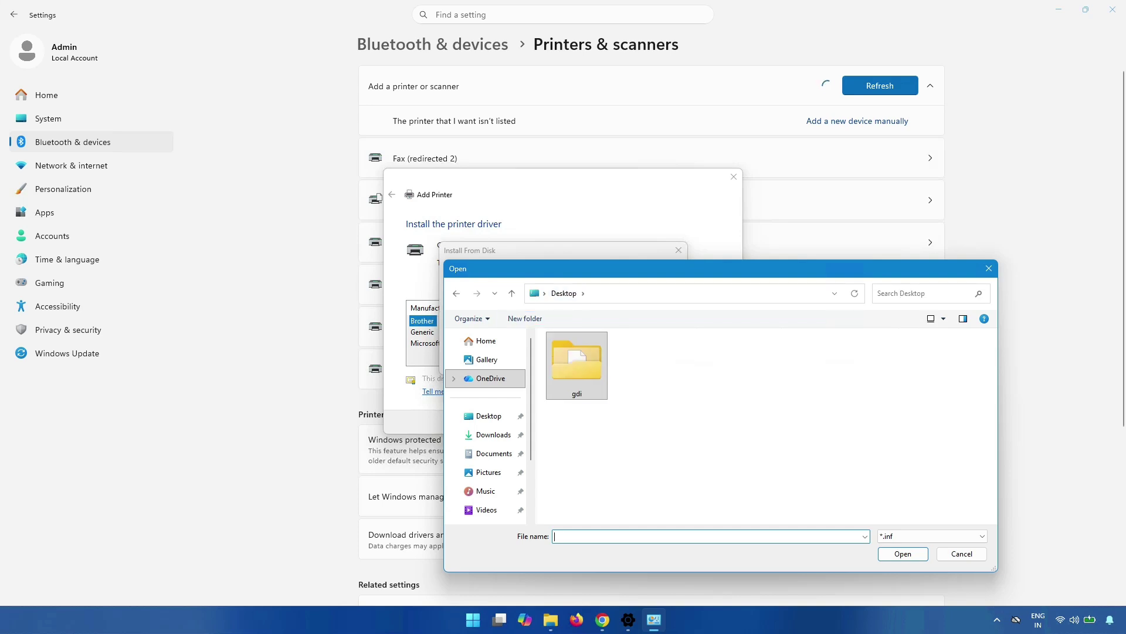
key(shift+Tab)
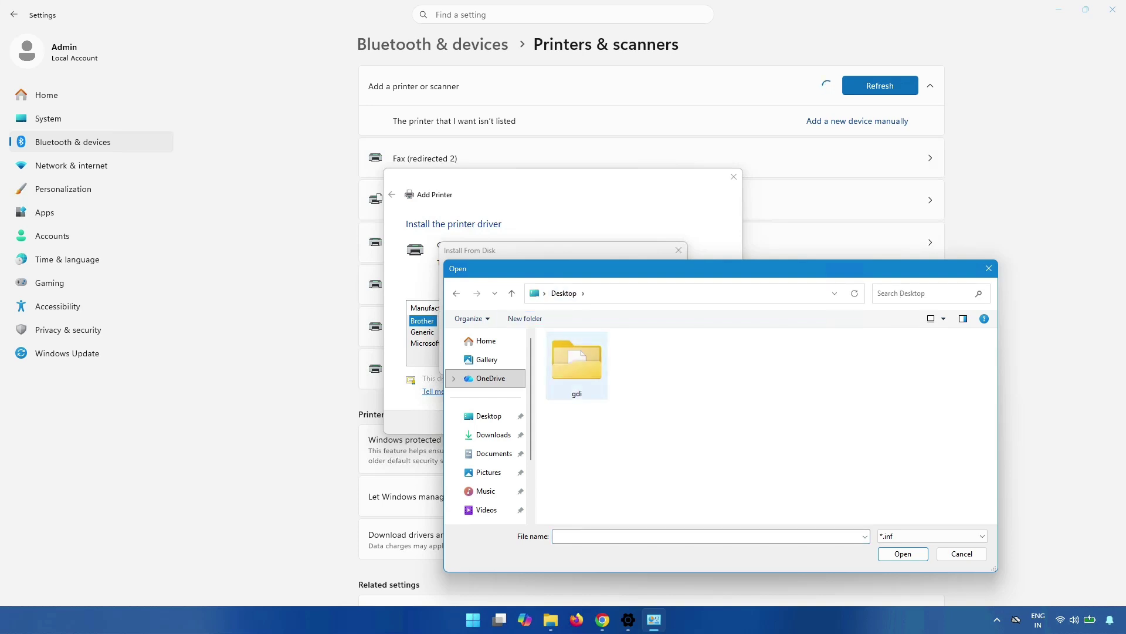
key(Return)
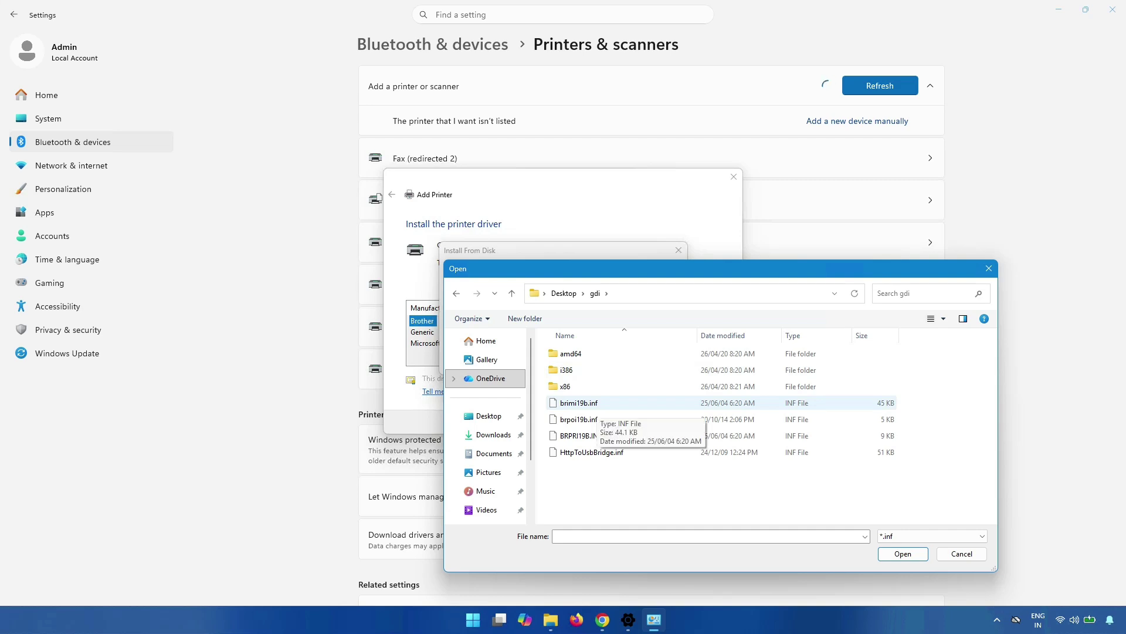
click(581, 403)
key(Return)
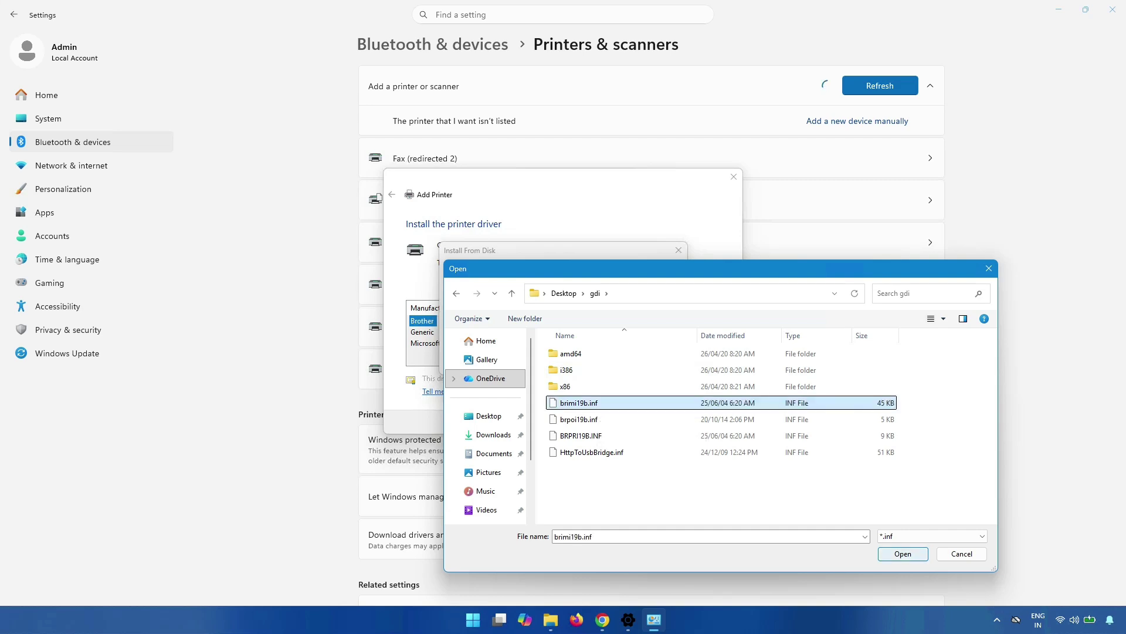
key(Return)
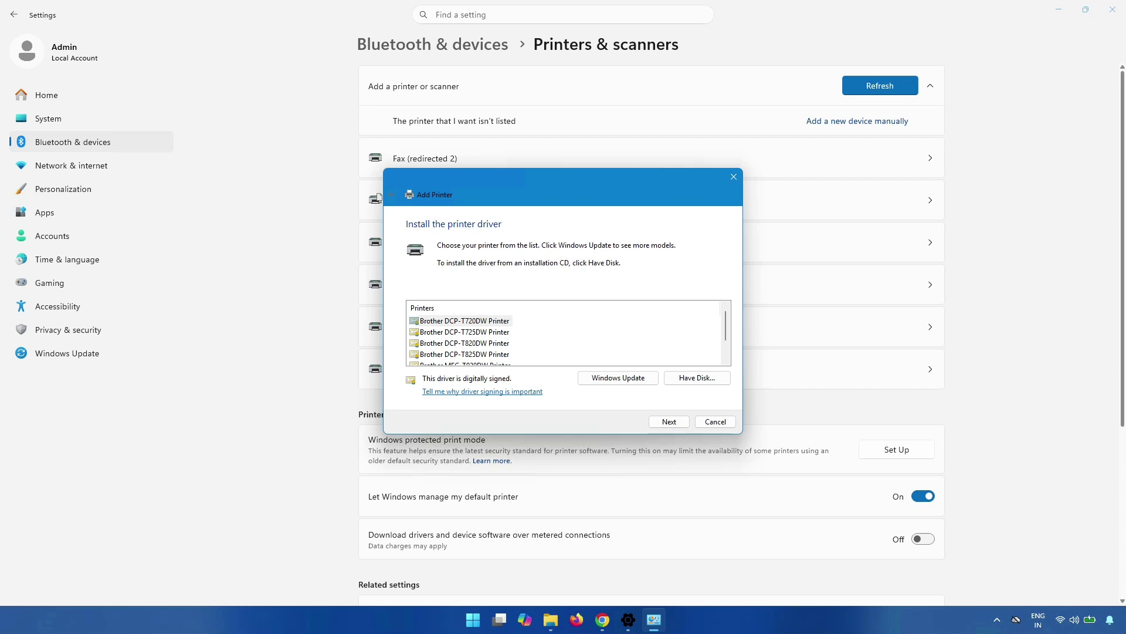
Step: Install the Brother DCP-T820DW Printer with its suggested name and share name, shared on the network, and open its settings page
click(464, 342)
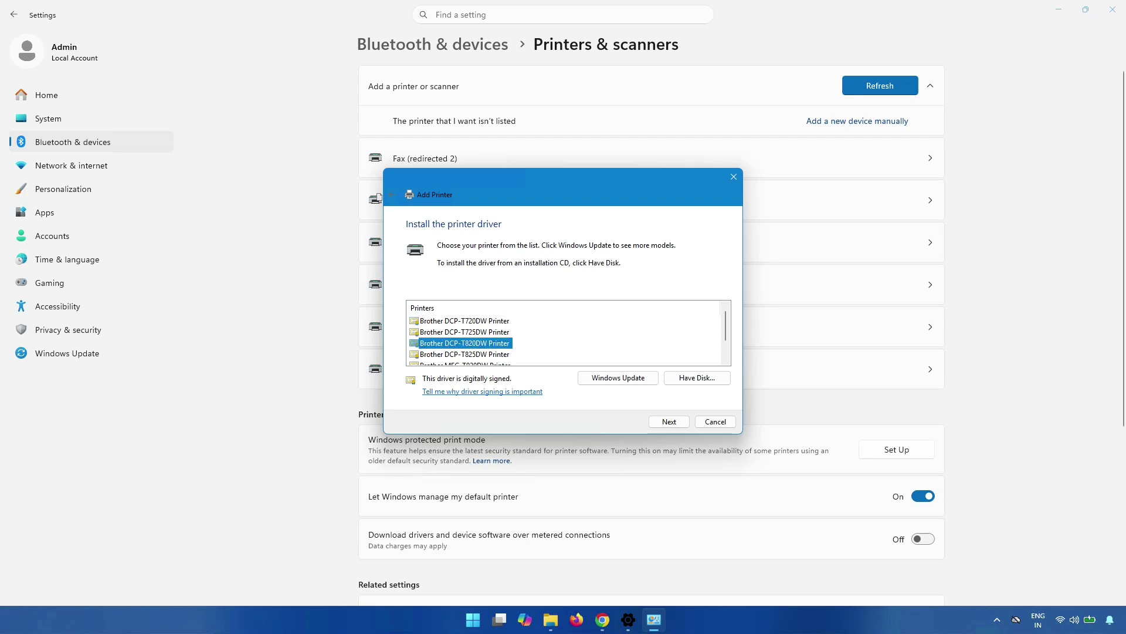
click(668, 422)
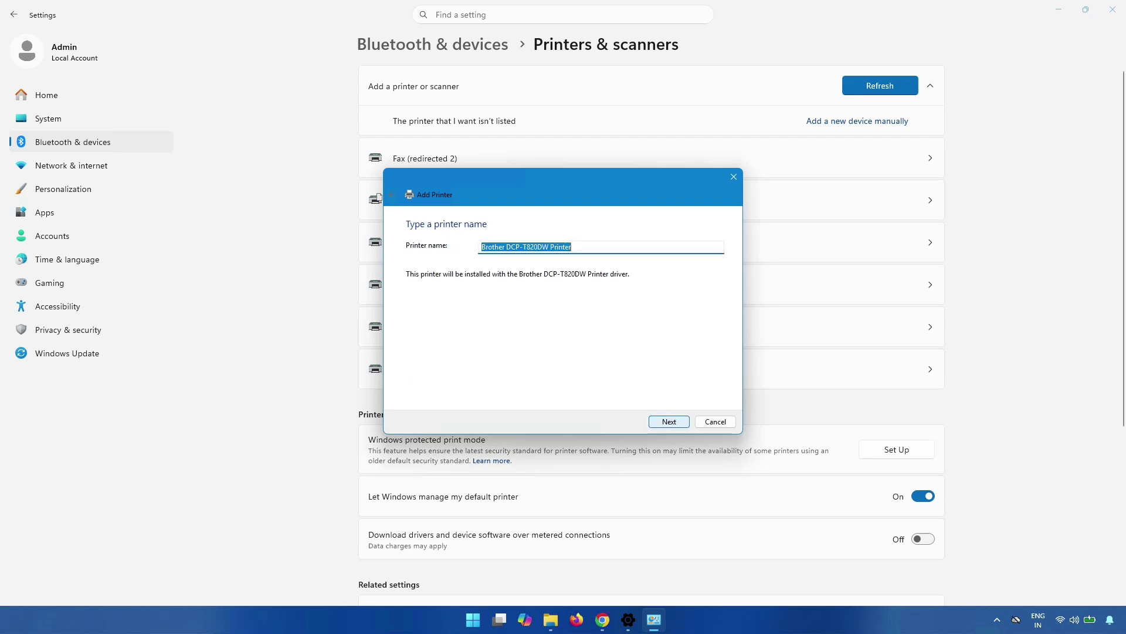
click(669, 421)
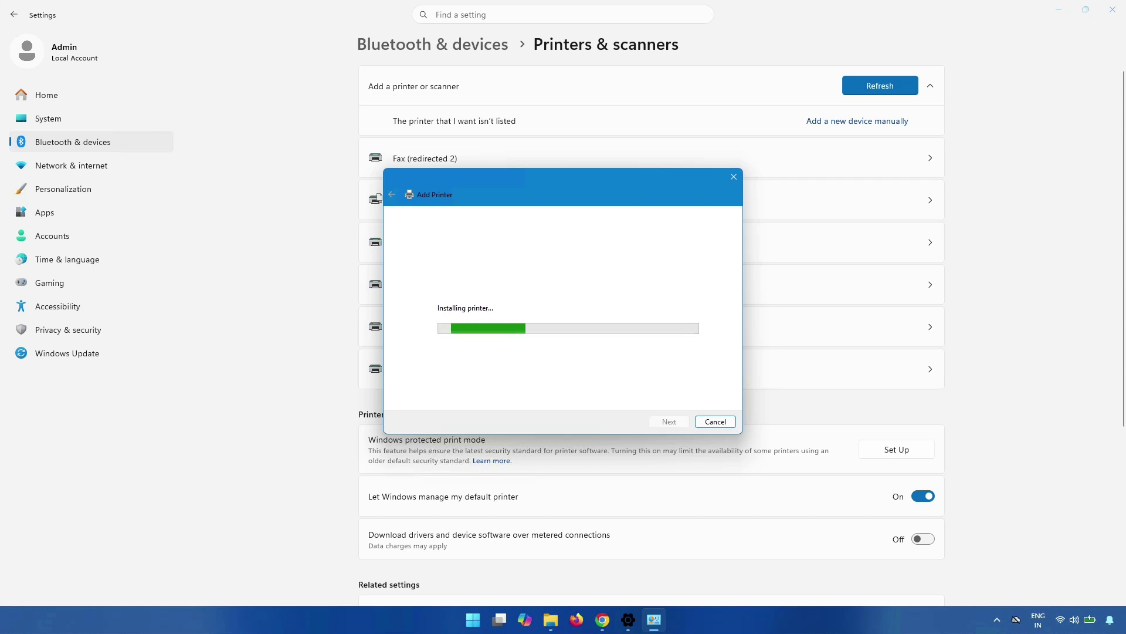
click(669, 421)
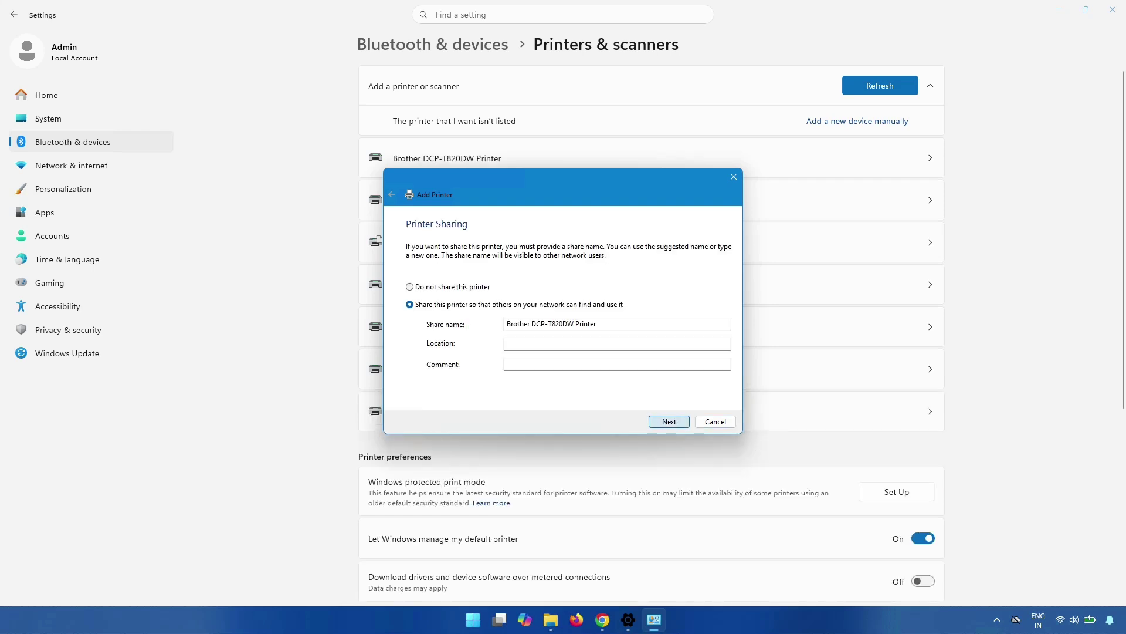
click(669, 421)
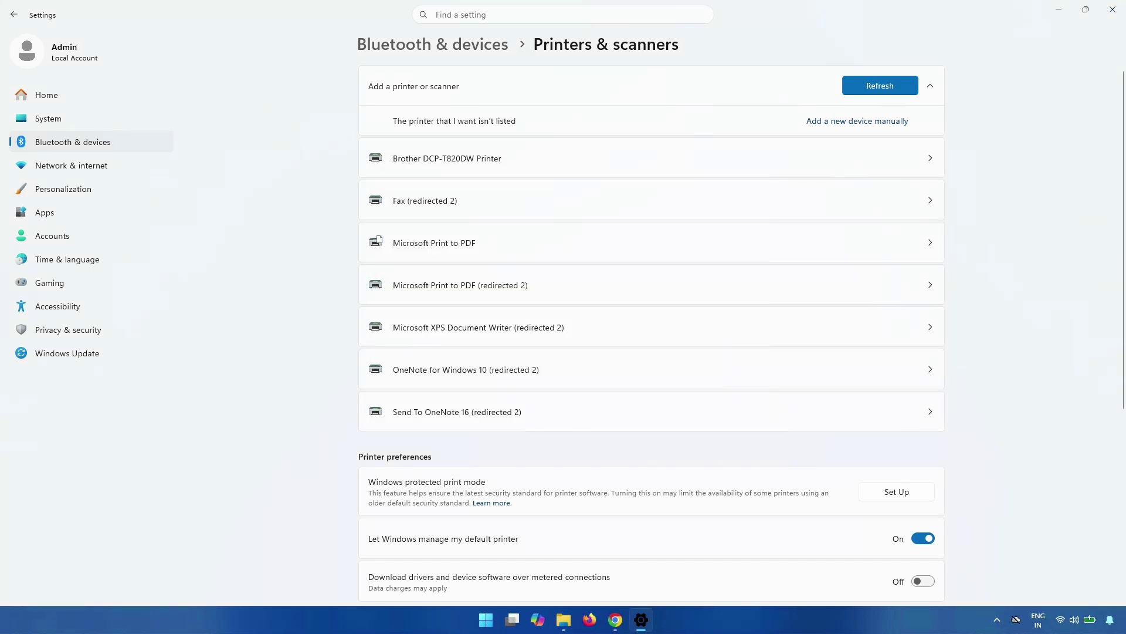
click(446, 158)
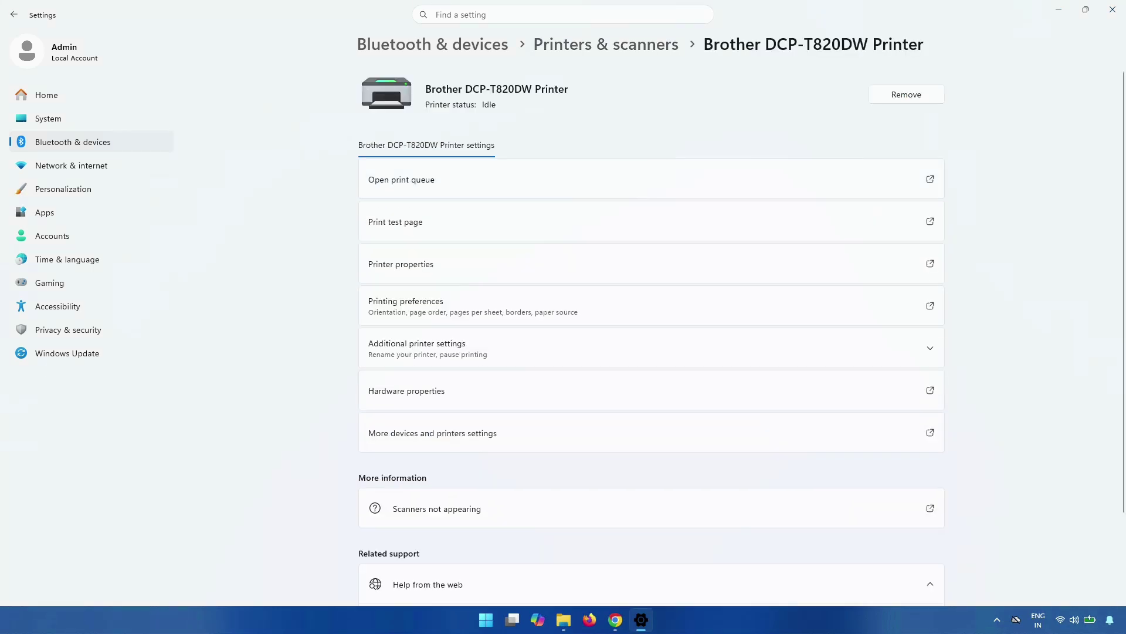